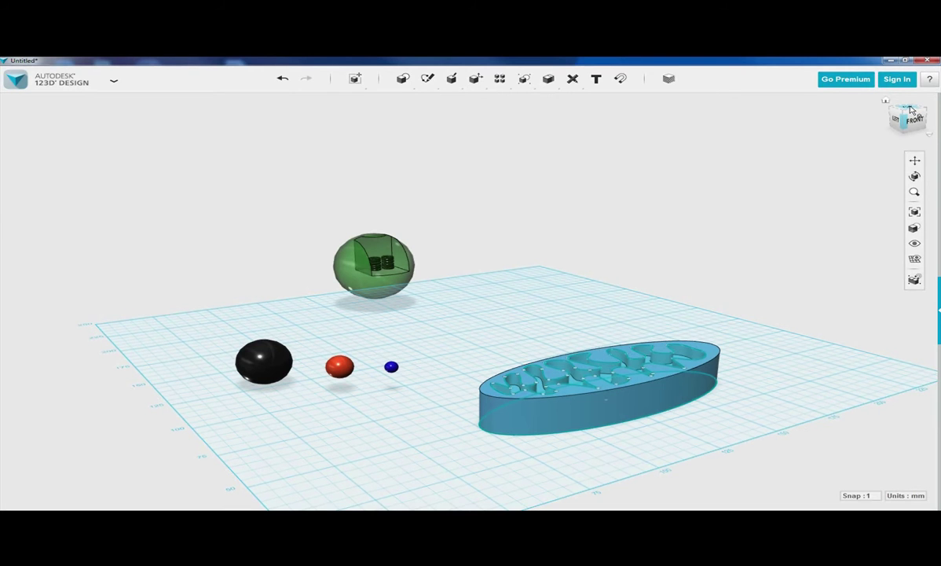
Switch the scene of spheres and the oval base to the top view via the ViewCube.
left_click(911, 110)
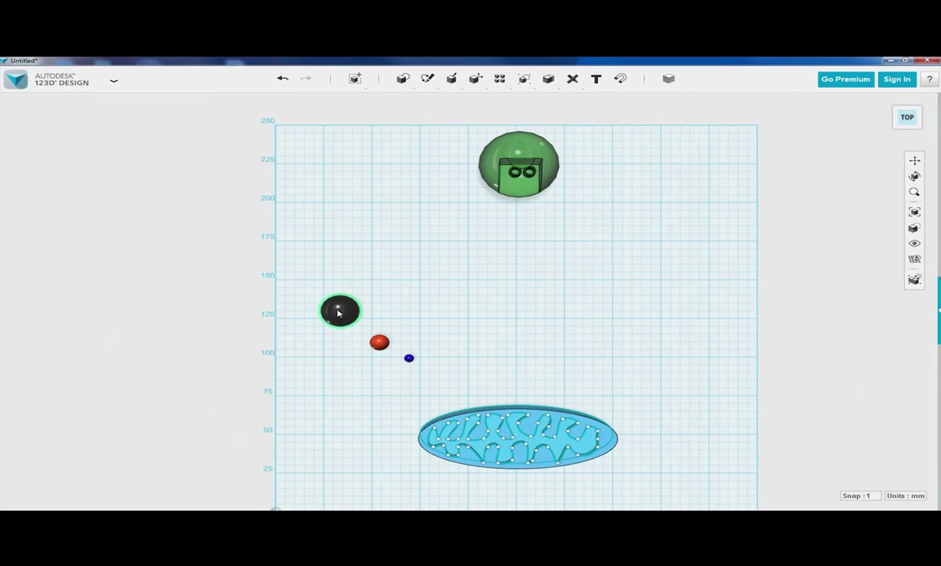
Drag the black sphere up to about the 150 grid line, nudged slightly right.
left_click_drag(336, 315, 329, 275)
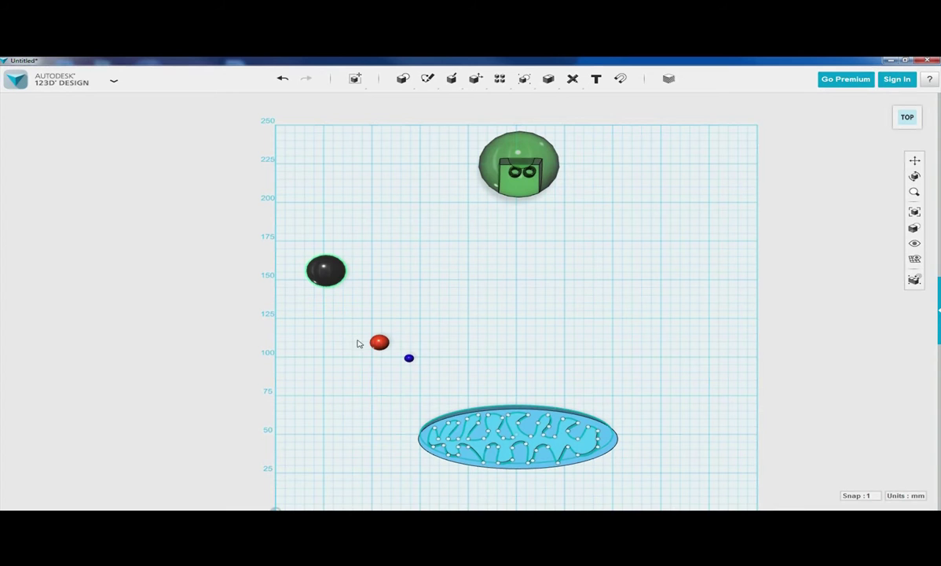
left_click_drag(331, 274, 352, 285)
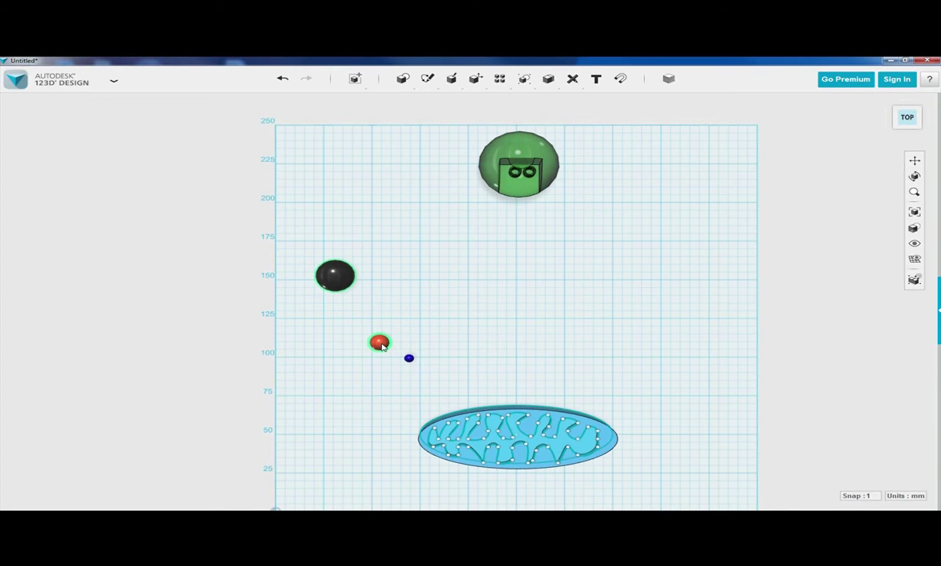
Copy the red sphere and place the copy against the black sphere's right side.
left_click(381, 344)
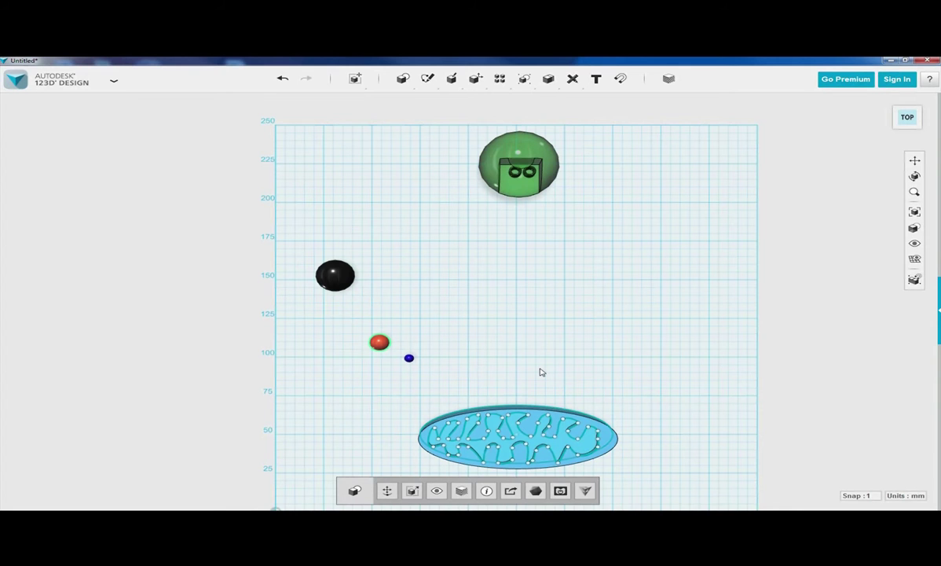
key("ctrl+t")
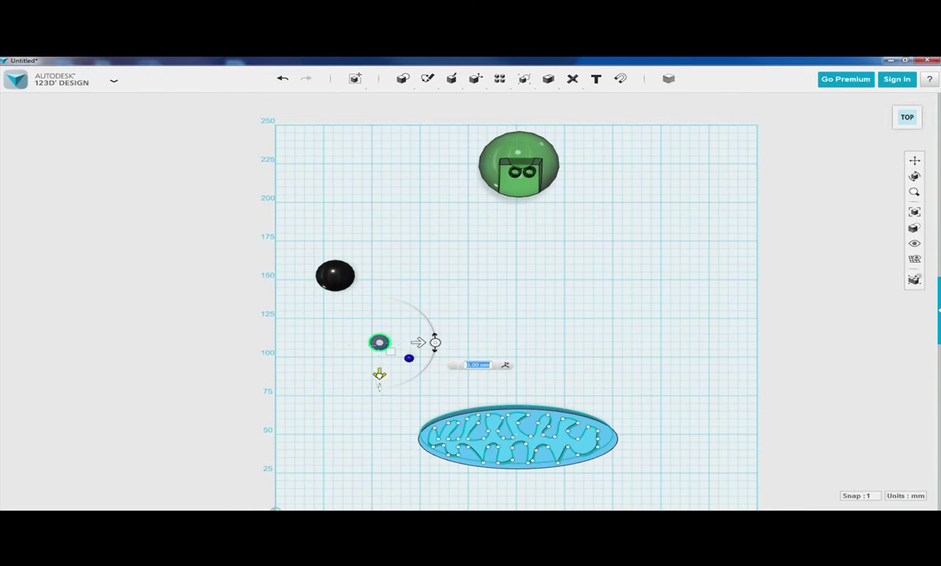
left_click_drag(380, 374, 378, 310)
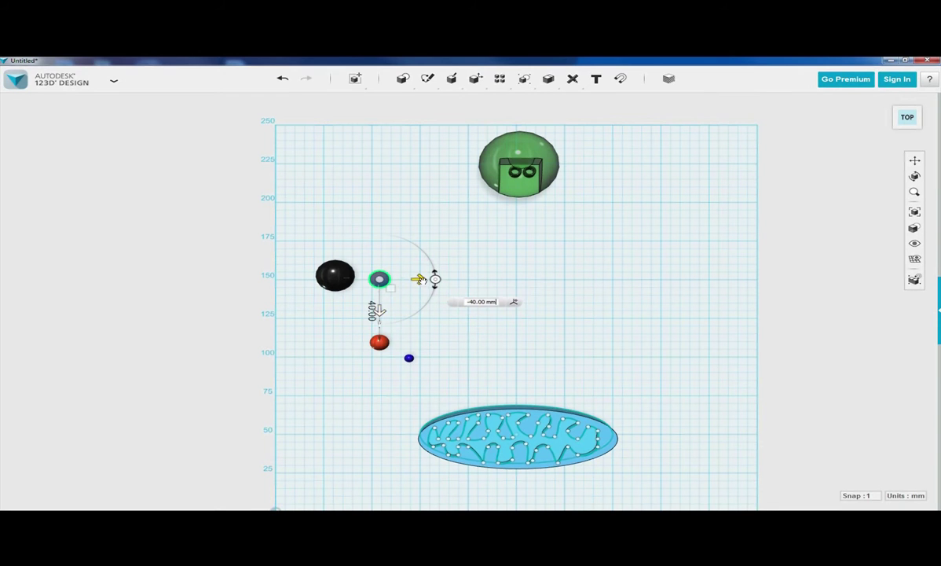
left_click_drag(418, 278, 399, 279)
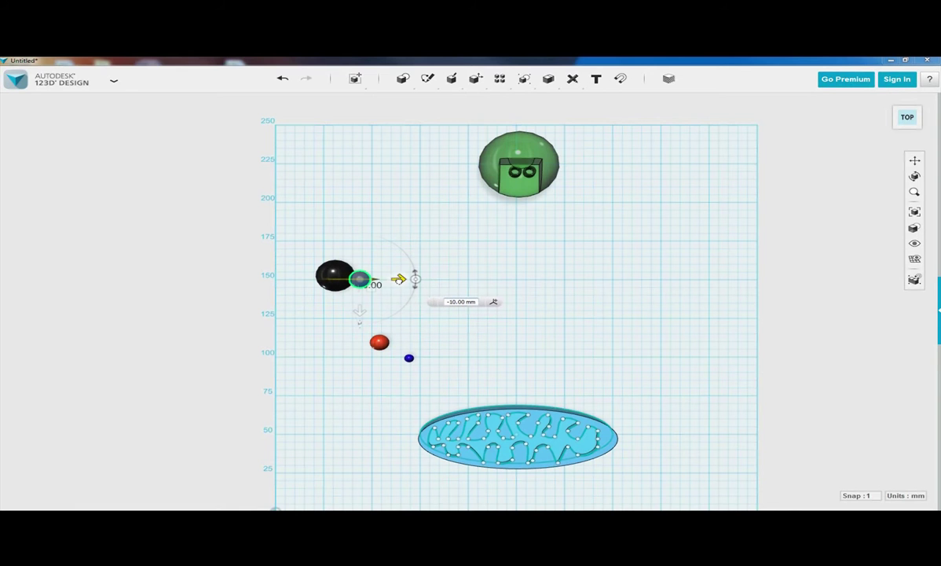
left_click(415, 327)
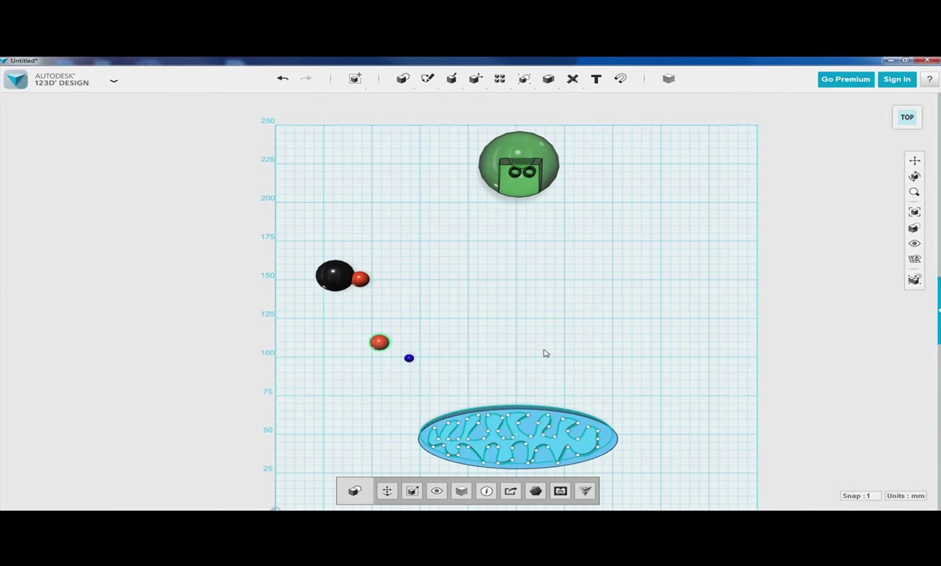
Copy the red sphere, shift it 35 mm left, then up against the black sphere's left side.
key("ctrl+t")
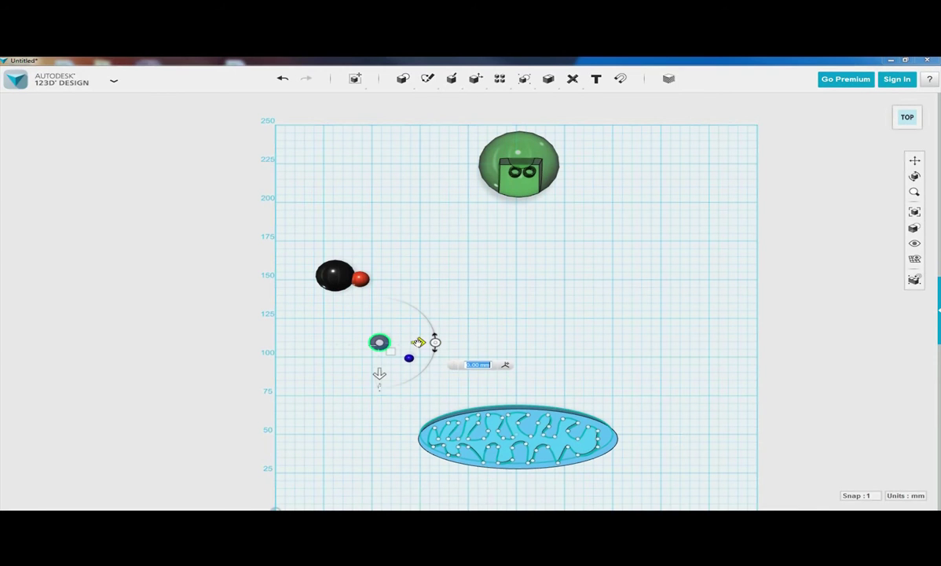
left_click(375, 346)
left_click(375, 346)
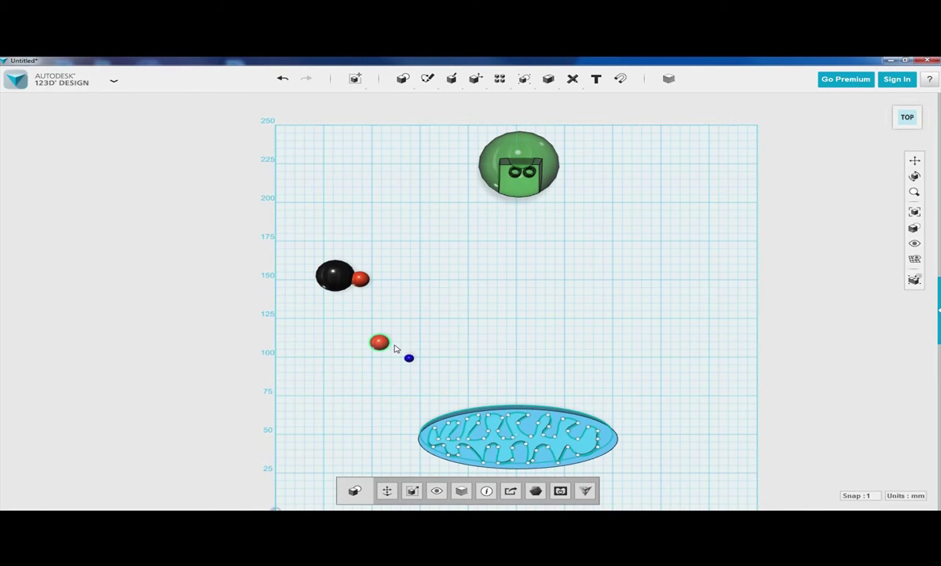
key("ctrl+t")
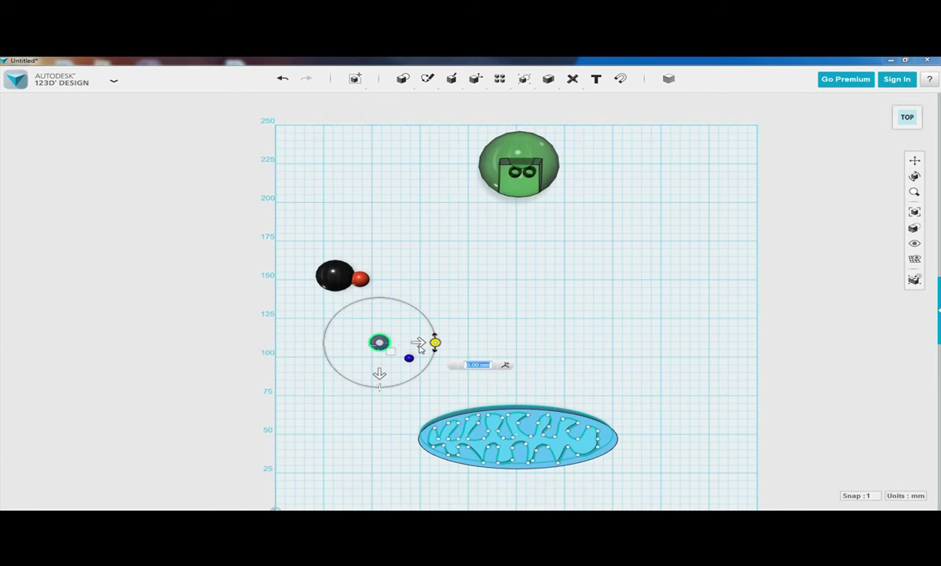
left_click_drag(418, 341, 350, 344)
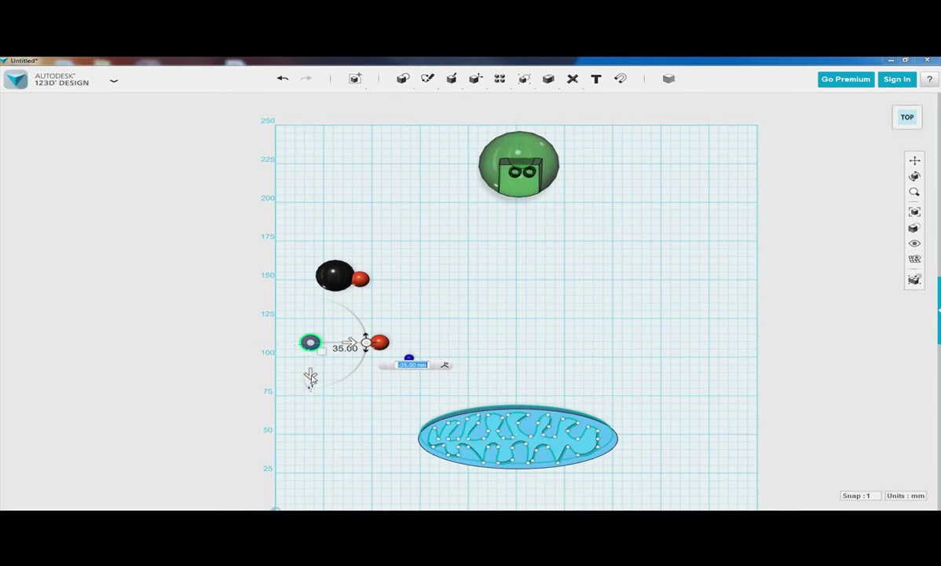
key("Escape")
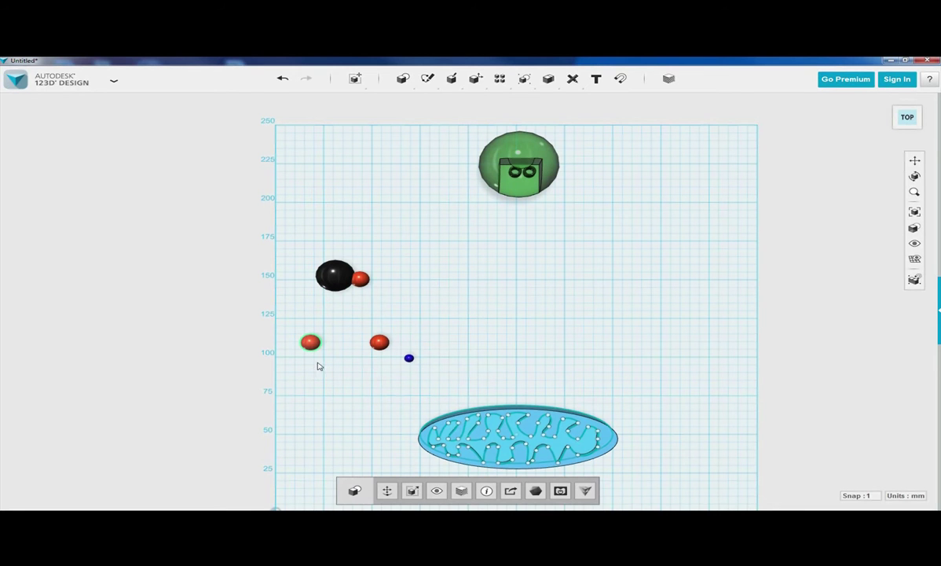
left_click(386, 491)
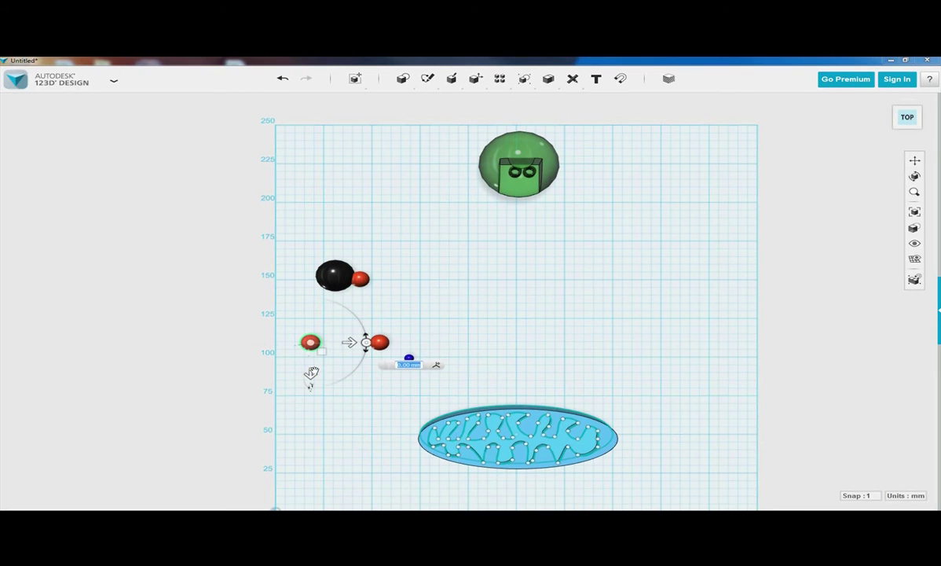
left_click_drag(310, 374, 310, 312)
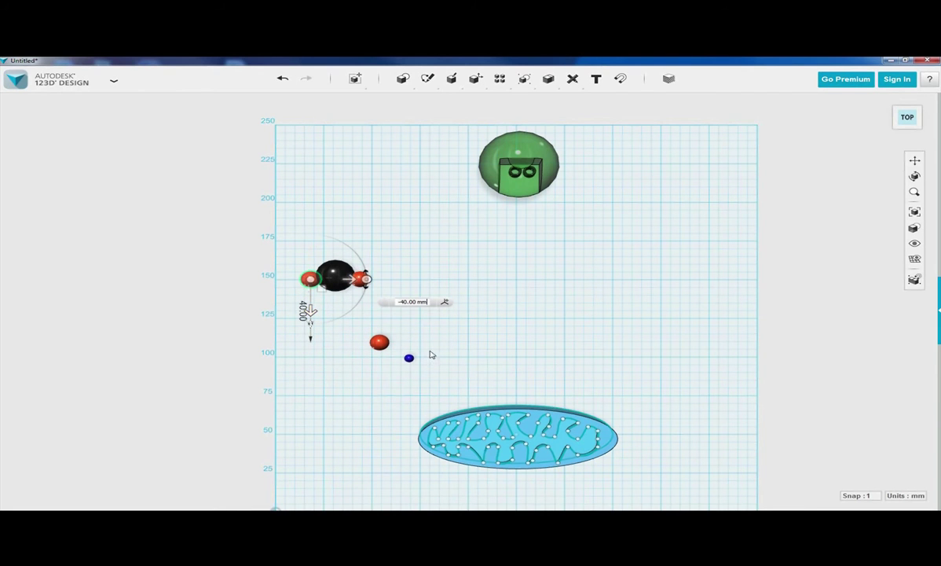
left_click(472, 314)
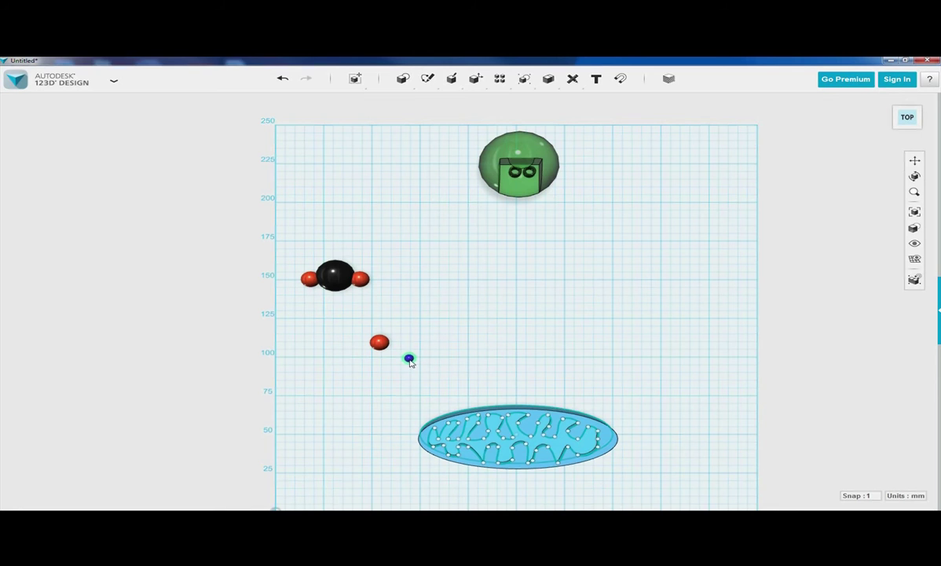
Copy the blue sphere and move the copy 35 mm up, then select the red sphere.
left_click(408, 359)
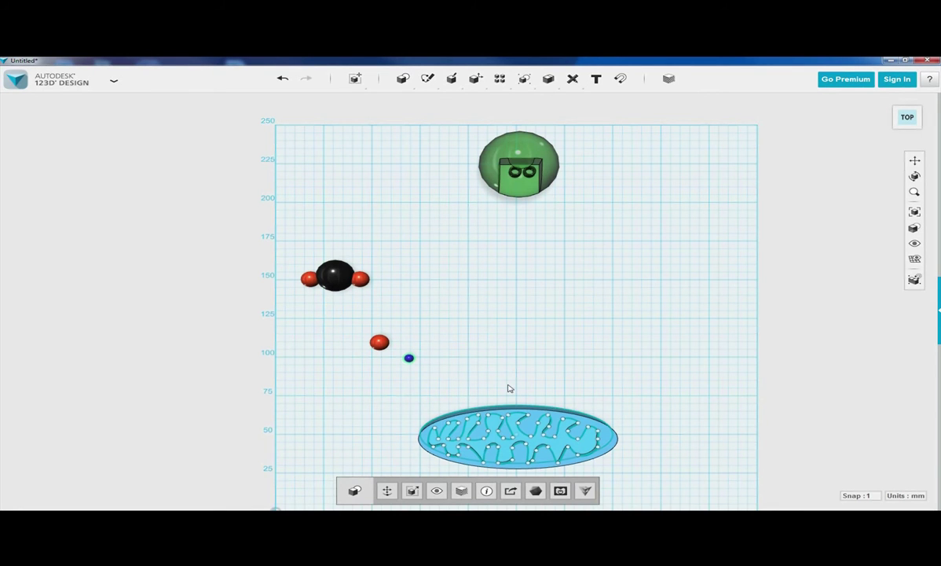
key("ctrl+t")
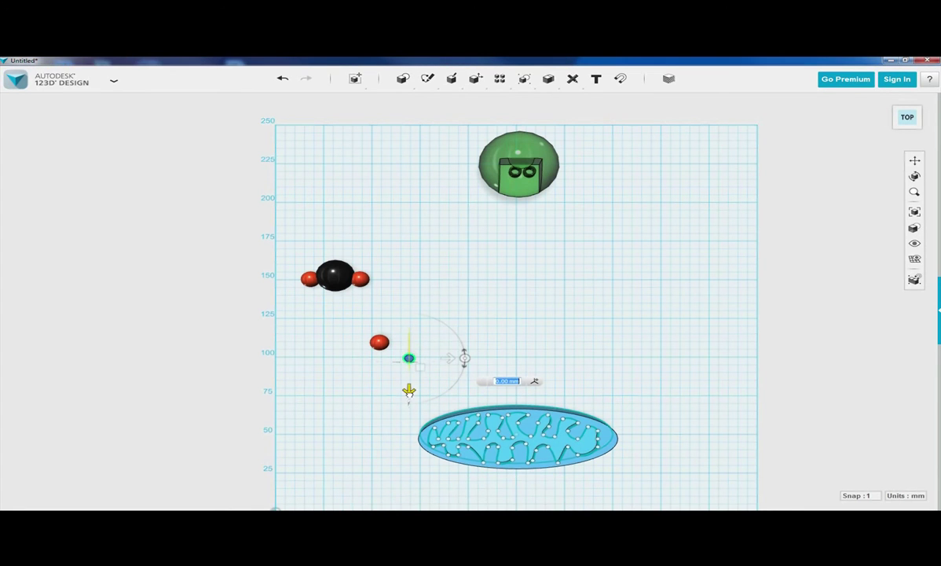
left_click_drag(410, 390, 408, 334)
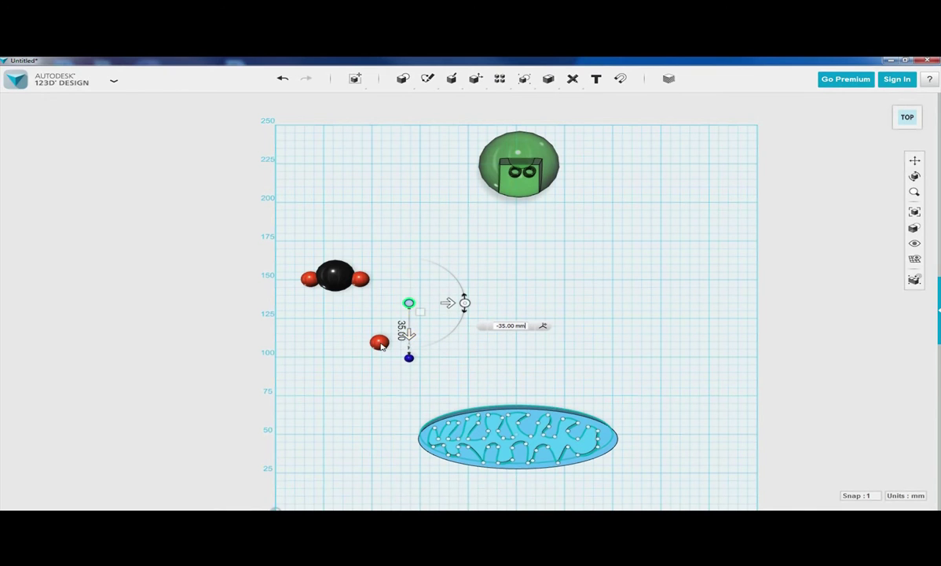
left_click(358, 326)
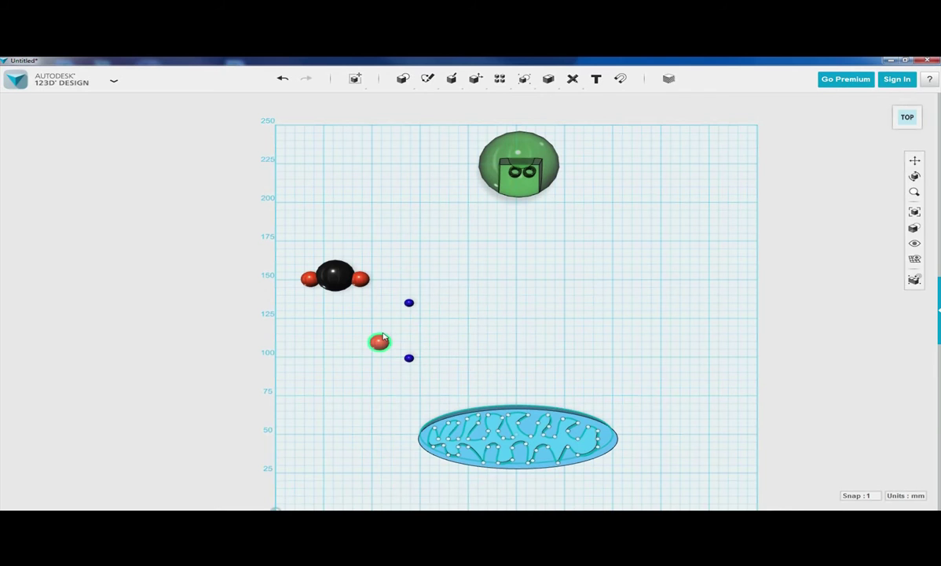
left_click(382, 344)
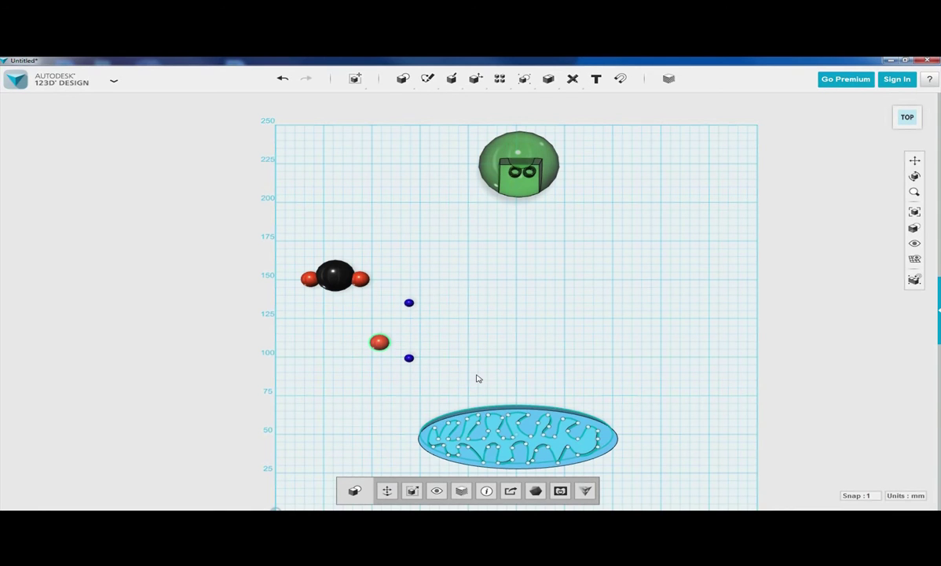
Copy the red sphere, raise it to the upper blue sphere's level, and slide it against that sphere.
key("ctrl+t")
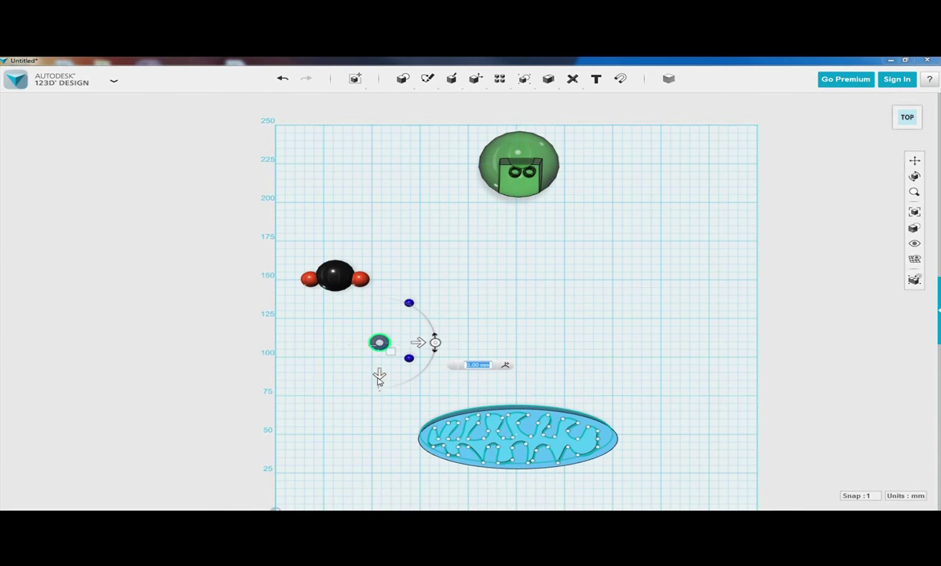
left_click_drag(378, 376, 379, 335)
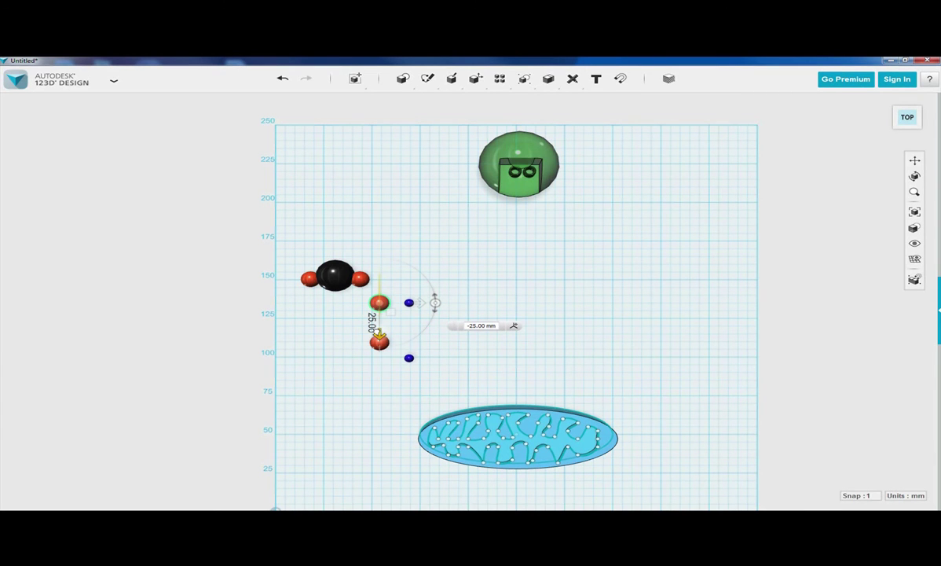
left_click(420, 304)
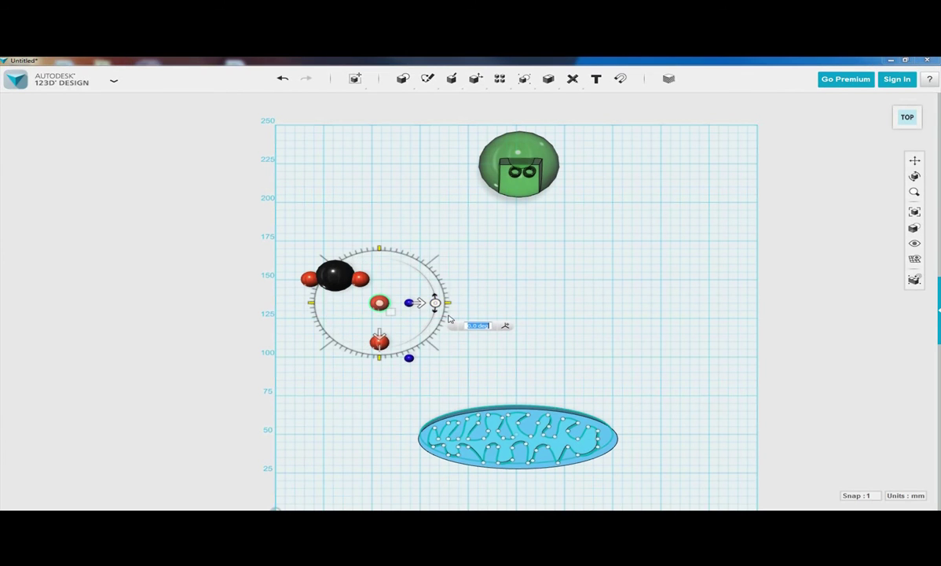
key("Escape")
left_click(386, 304)
left_click(387, 490)
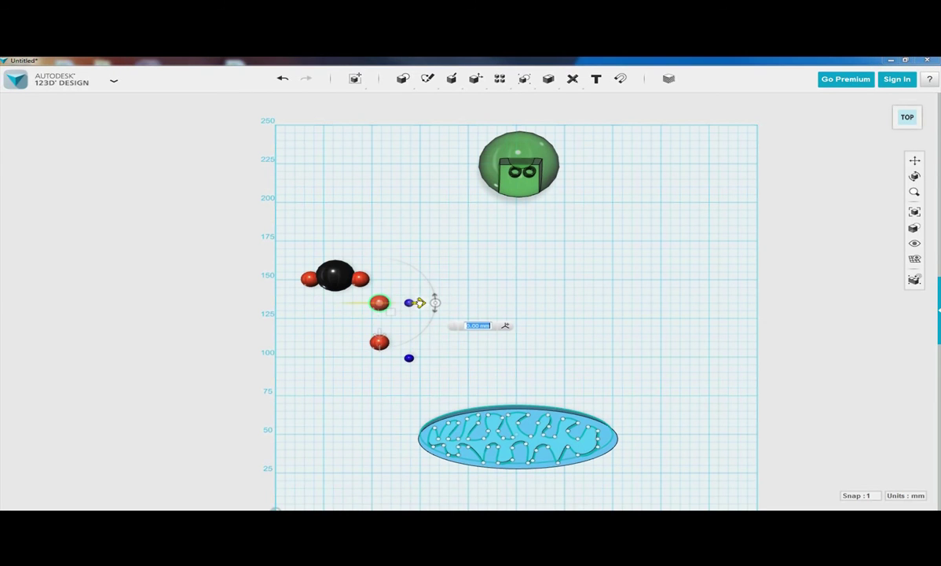
left_click_drag(418, 302, 438, 302)
left_click(424, 346)
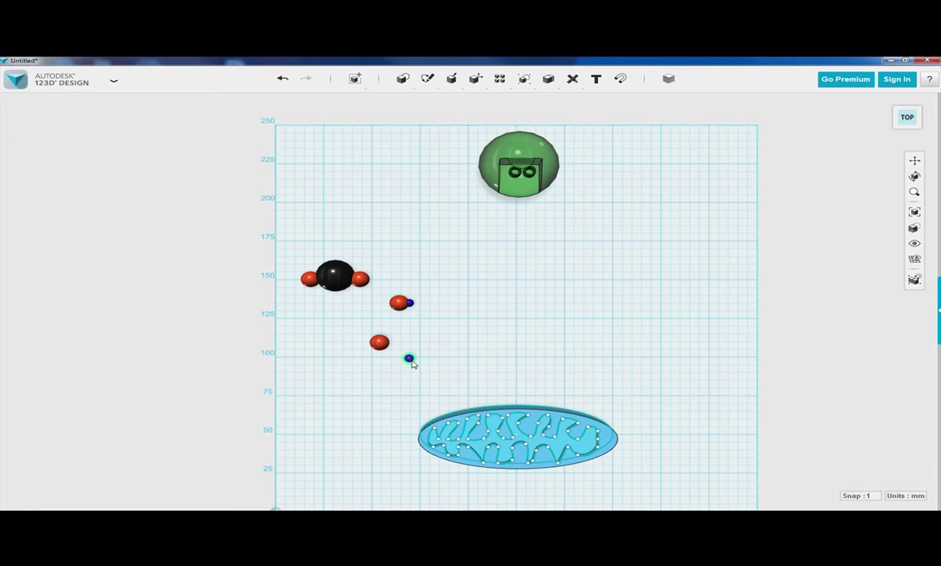
Move the lower blue sphere 30 mm up and left until it touches the red sphere's left side.
left_click(410, 358)
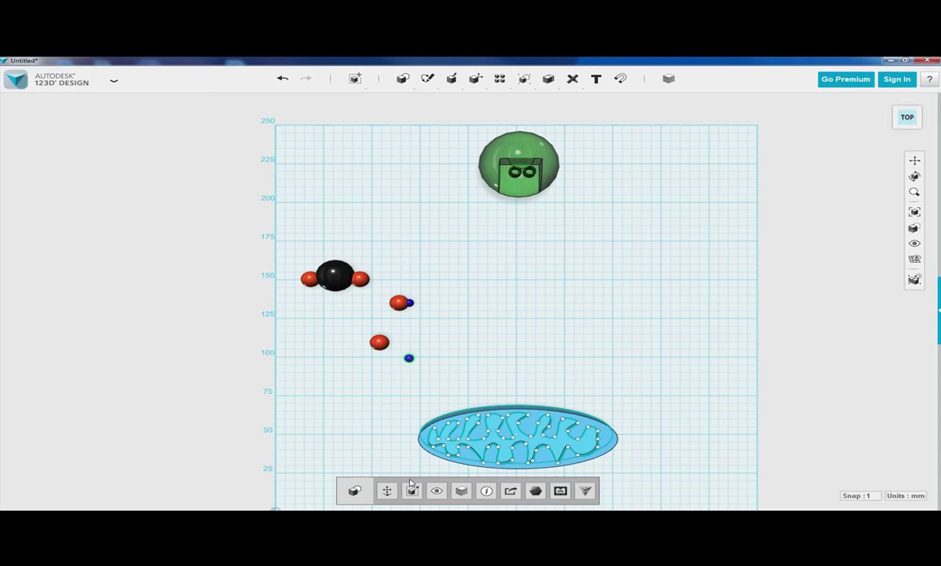
left_click(387, 491)
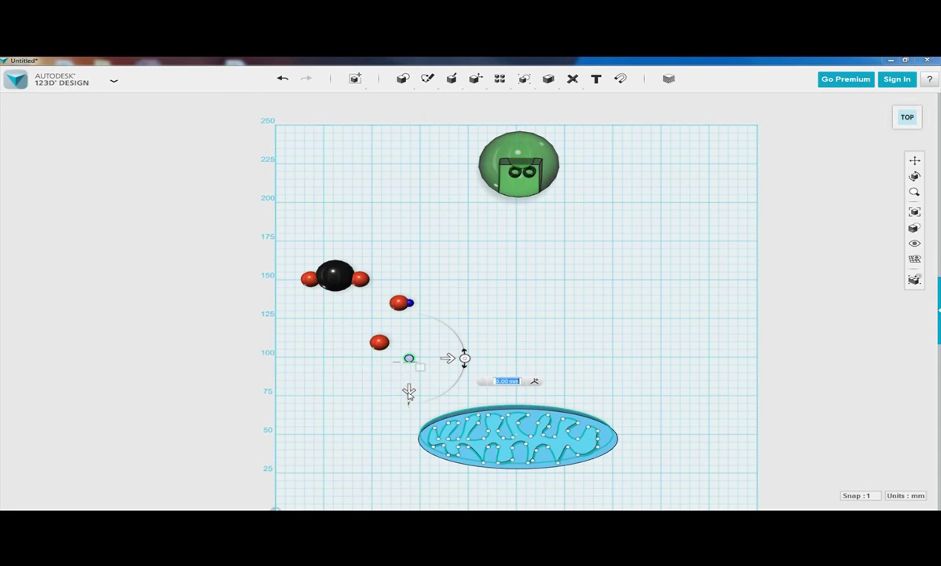
key("Return")
left_click_drag(409, 389, 409, 341)
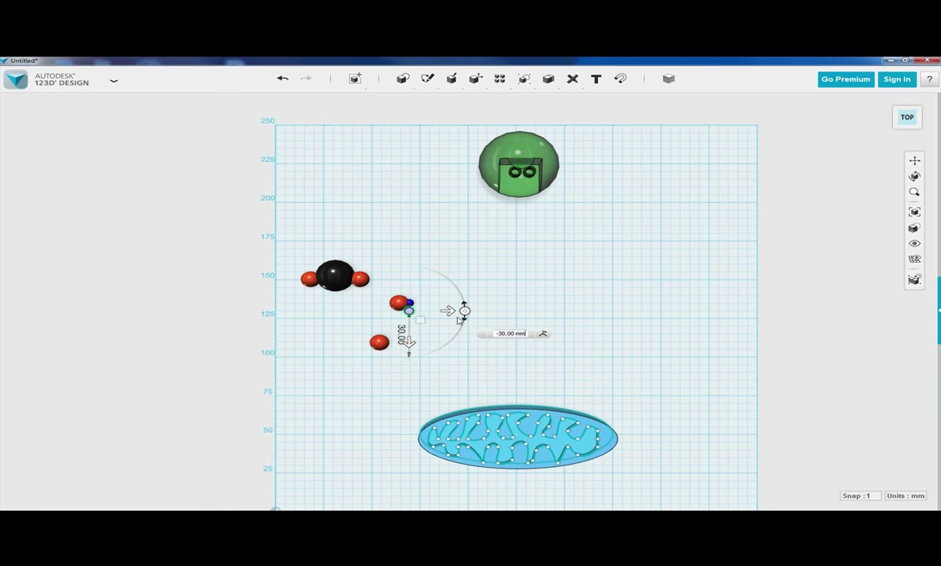
left_click_drag(447, 311, 427, 311)
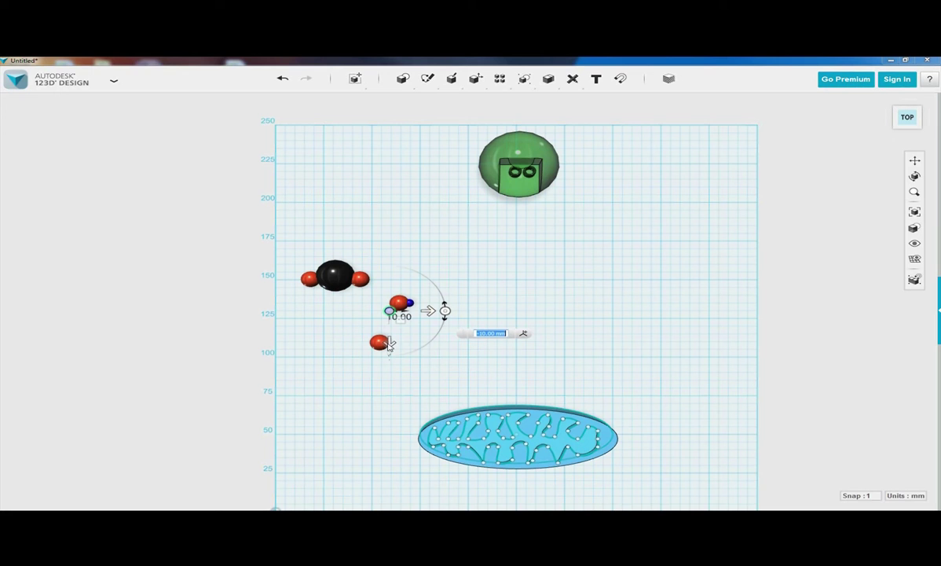
left_click_drag(388, 342, 387, 337)
left_click(469, 351)
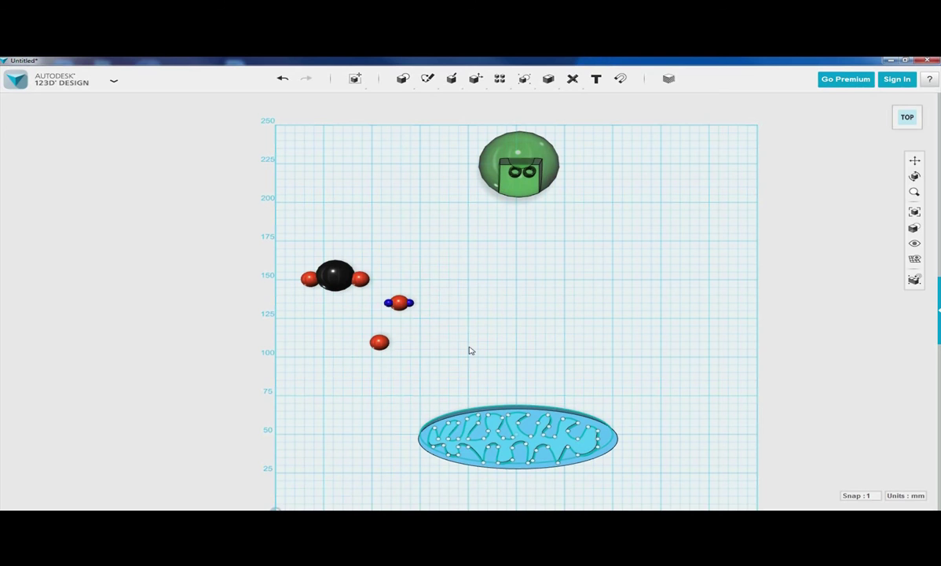